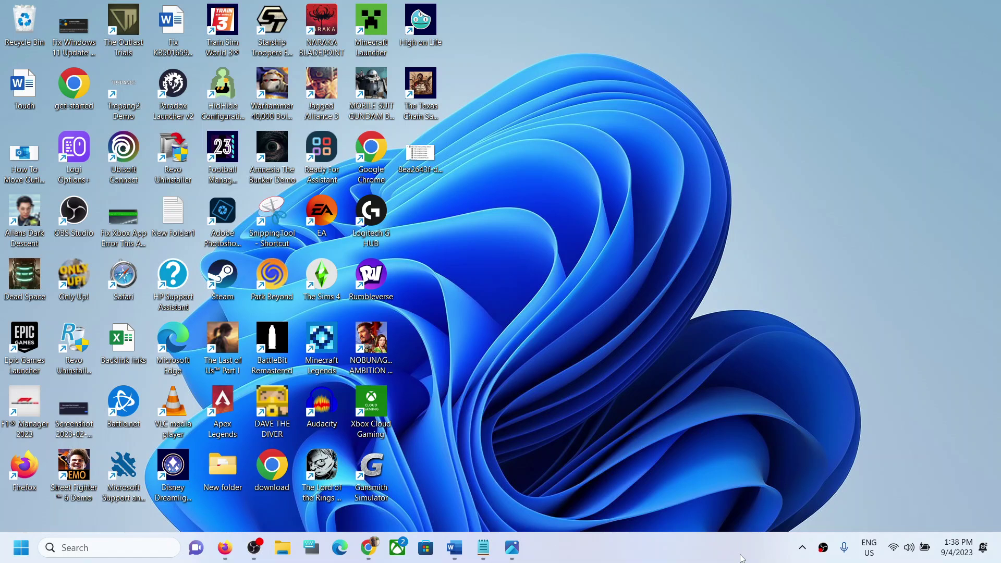
Step: Restore the Word document with the taskbar pointer fix guide from the taskbar
click(454, 548)
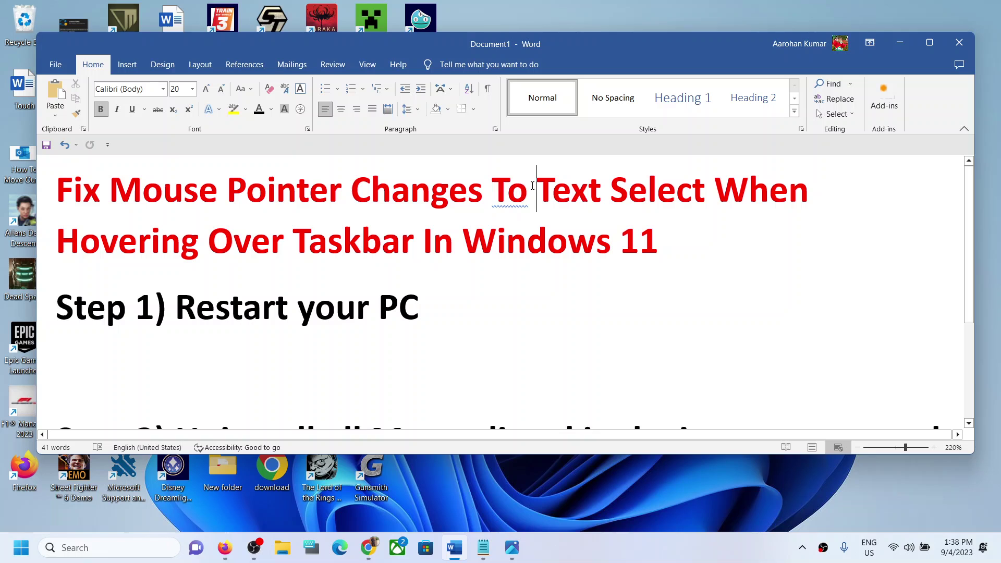
drag(534, 191, 598, 190)
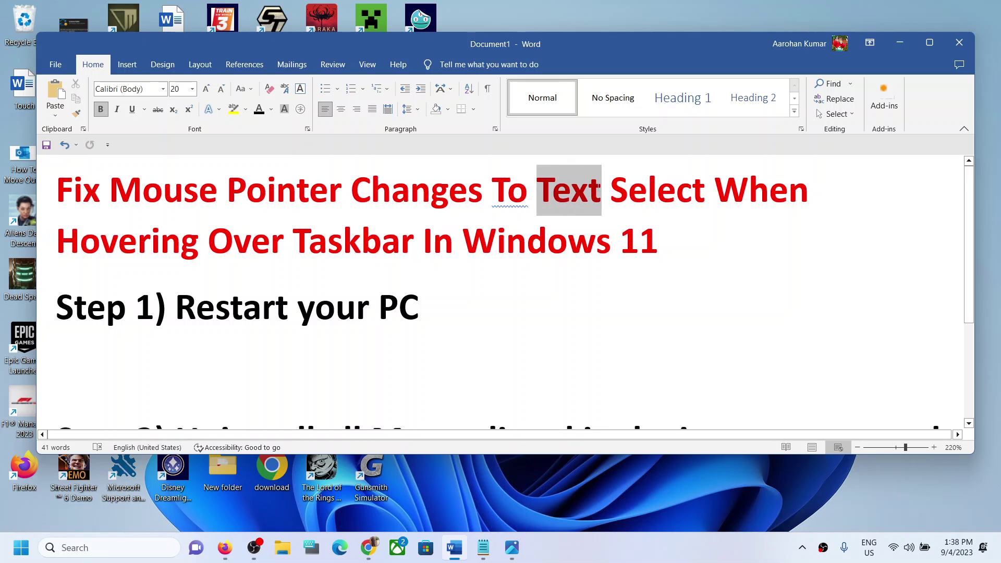
click(545, 189)
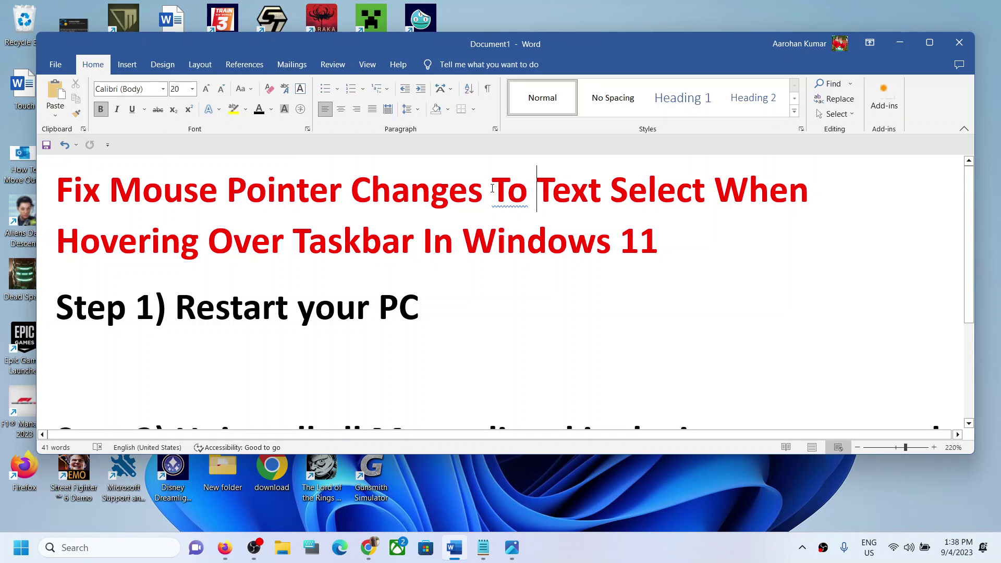
drag(536, 190, 704, 190)
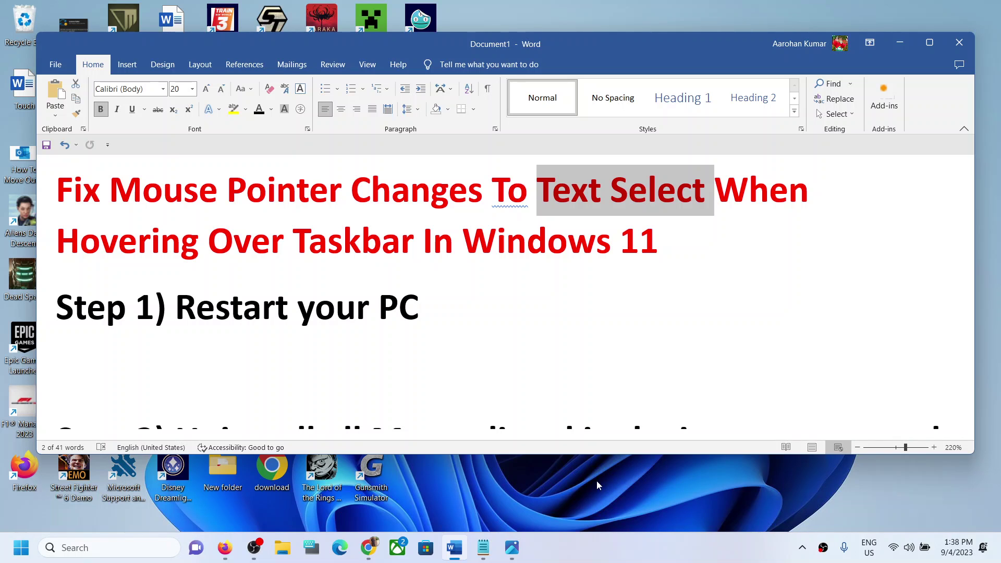
mouse_move(433, 349)
drag(138, 305, 435, 305)
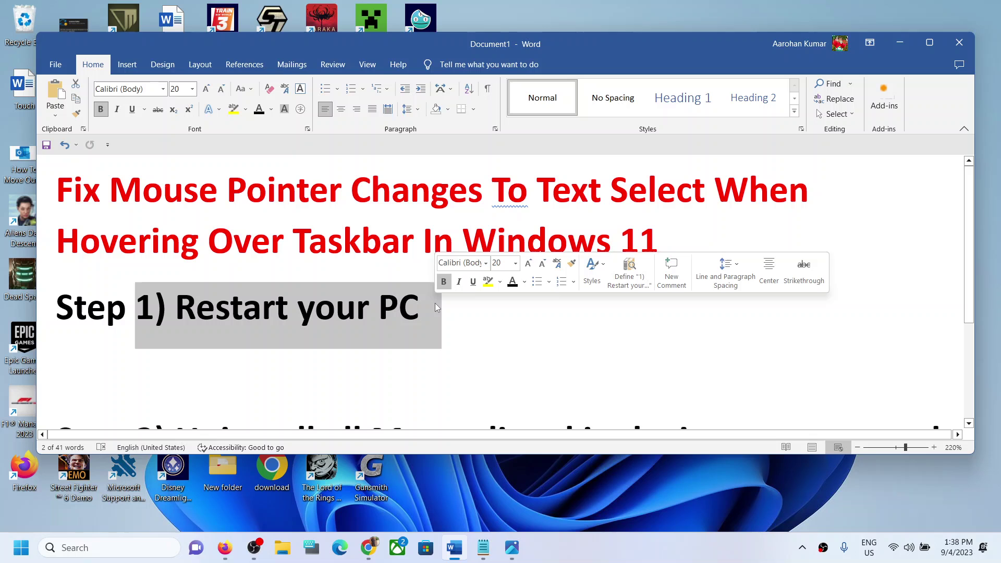
Step: Preview the Start menu power options without restarting, then highlight Step 2's uninstall instruction in Word
click(21, 548)
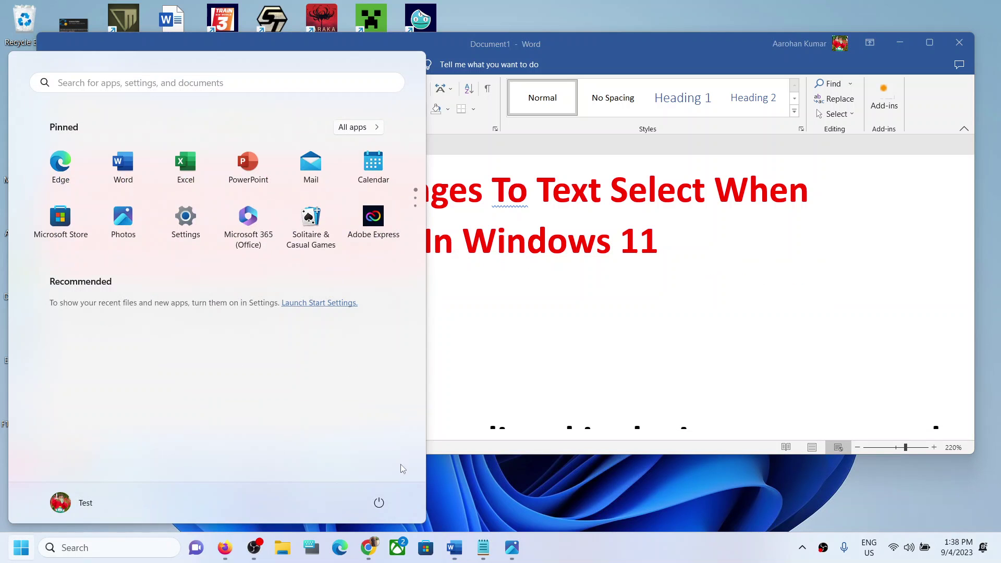
click(379, 502)
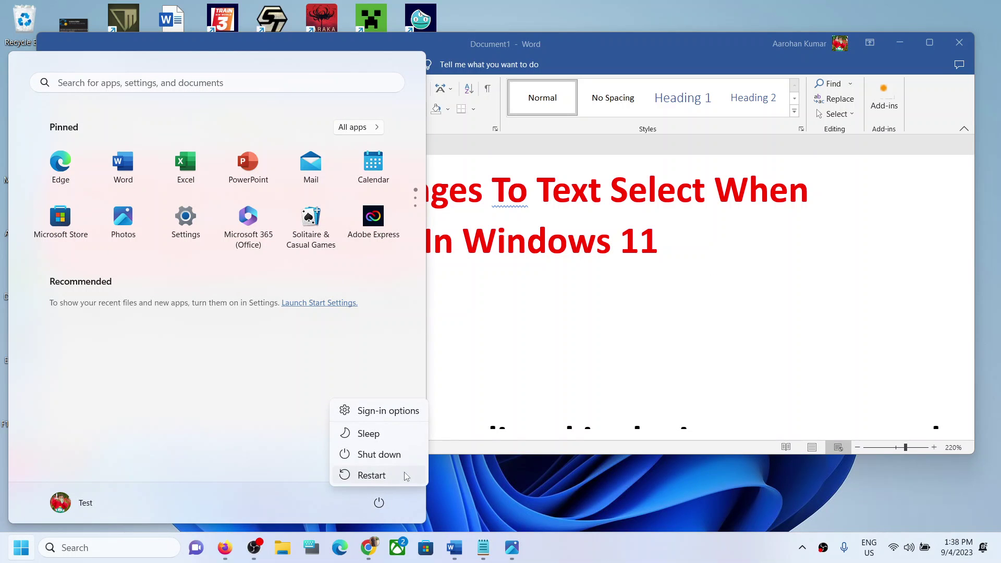
key(Escape)
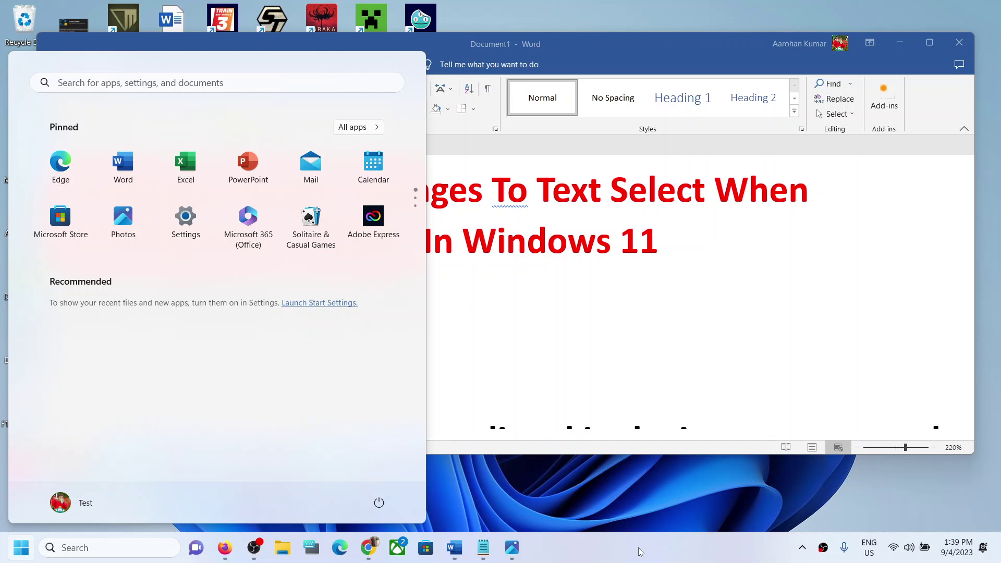
click(633, 201)
scroll(470, 298, down, 3)
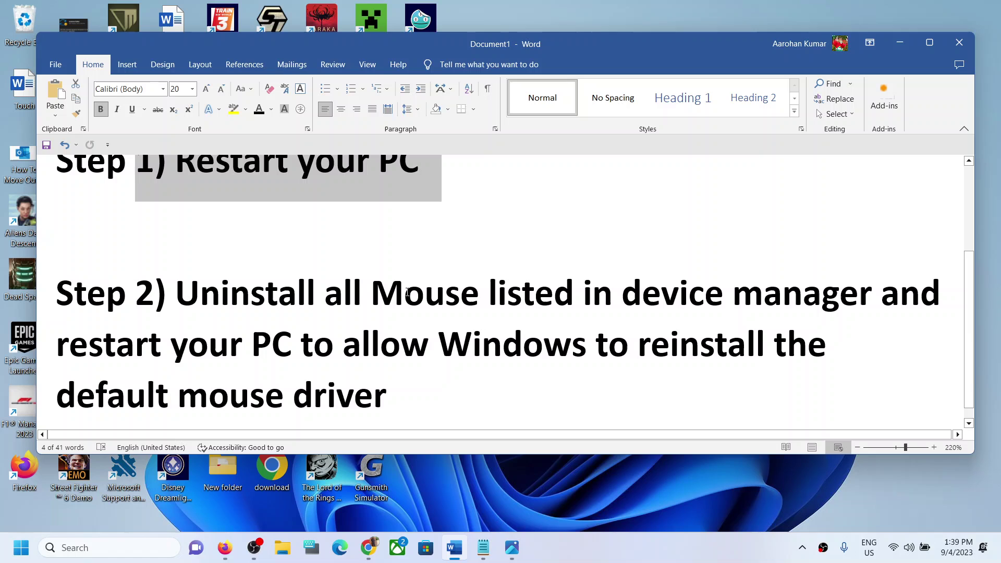
drag(176, 293, 579, 295)
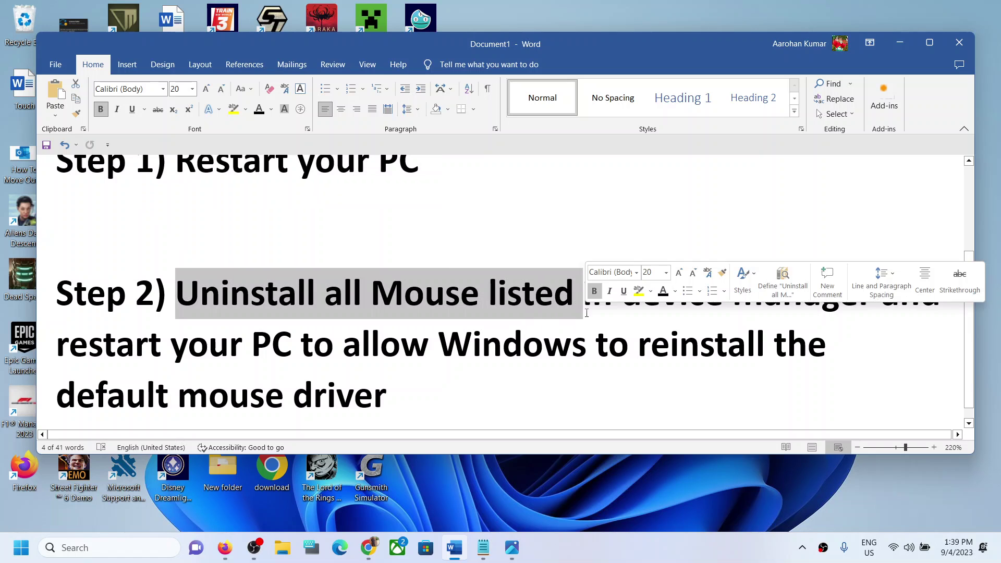
click(703, 319)
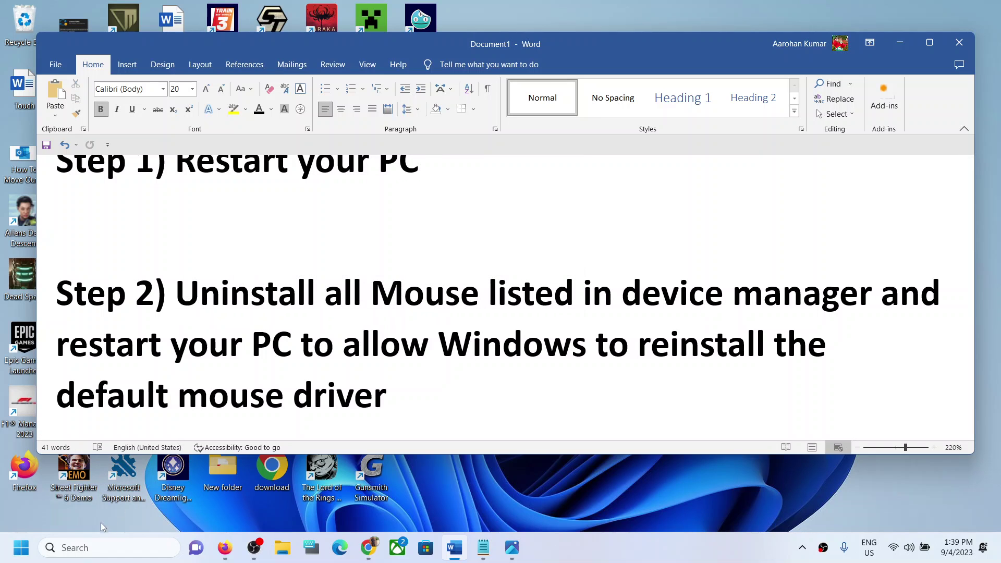
Step: Open Device Manager from the Start button's right-click menu and maximize its window
click(21, 547)
right_click(22, 548)
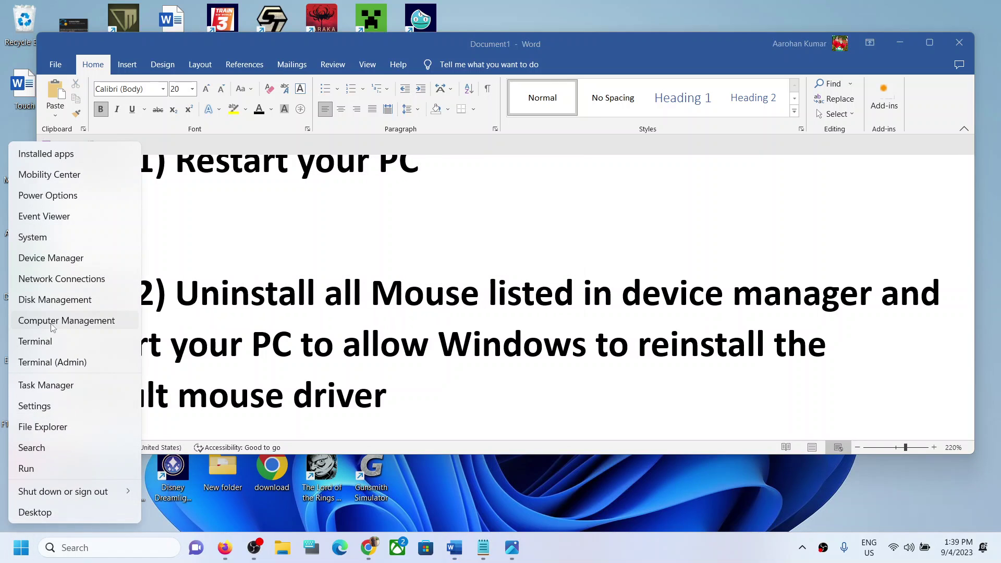
click(63, 264)
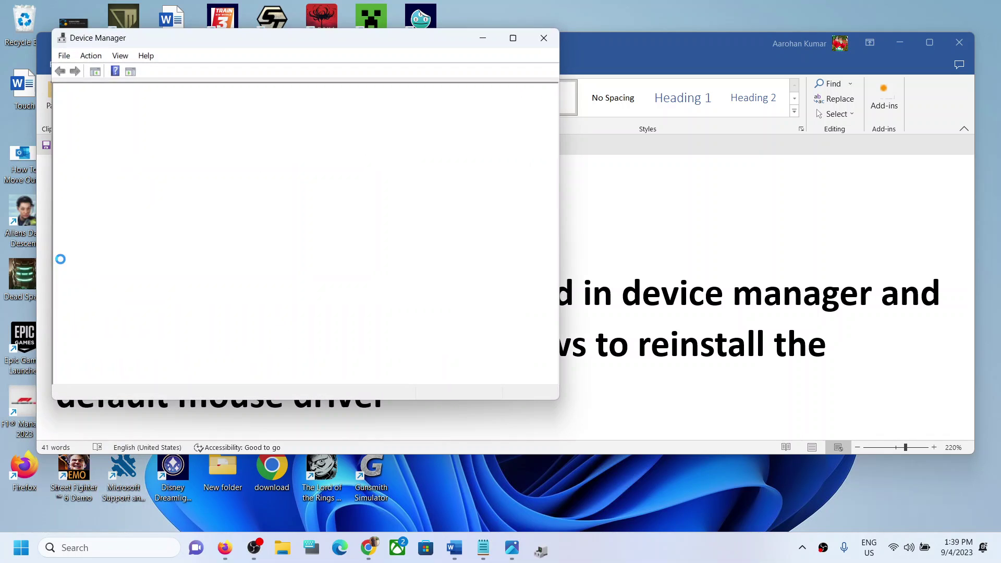
double_click(267, 42)
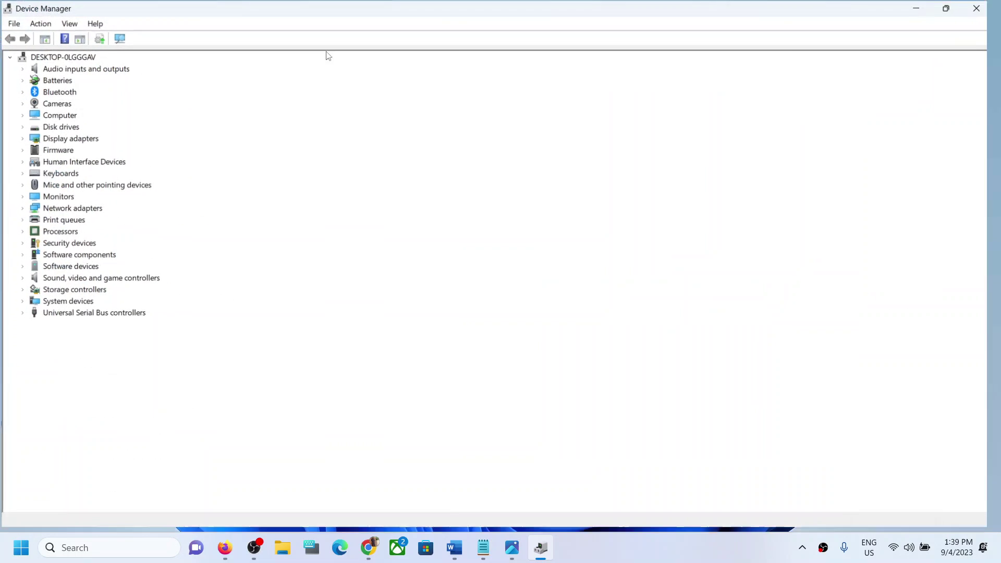
Step: Expand Mice and other pointing devices and uninstall the HID-compliant mouse
click(63, 186)
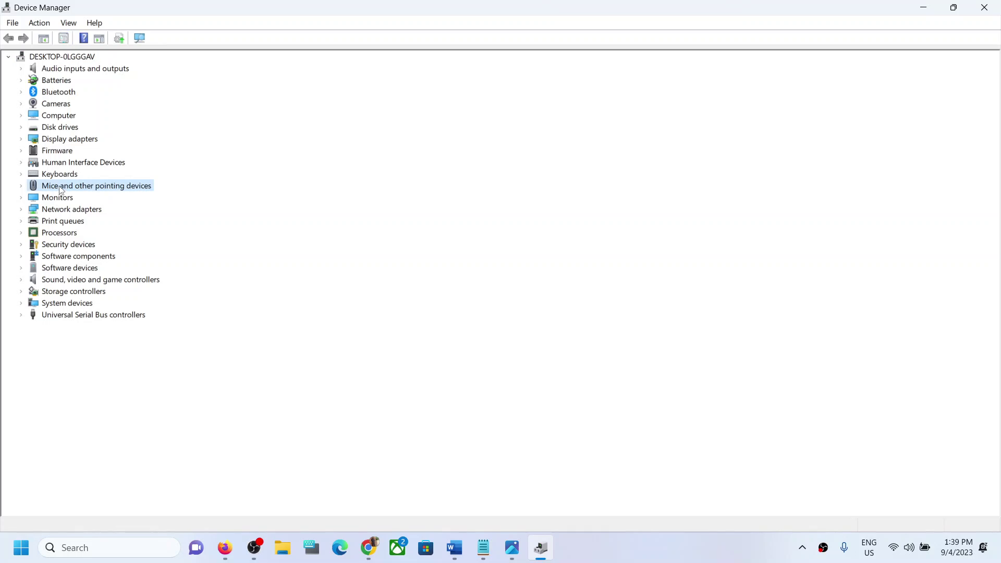
click(22, 186)
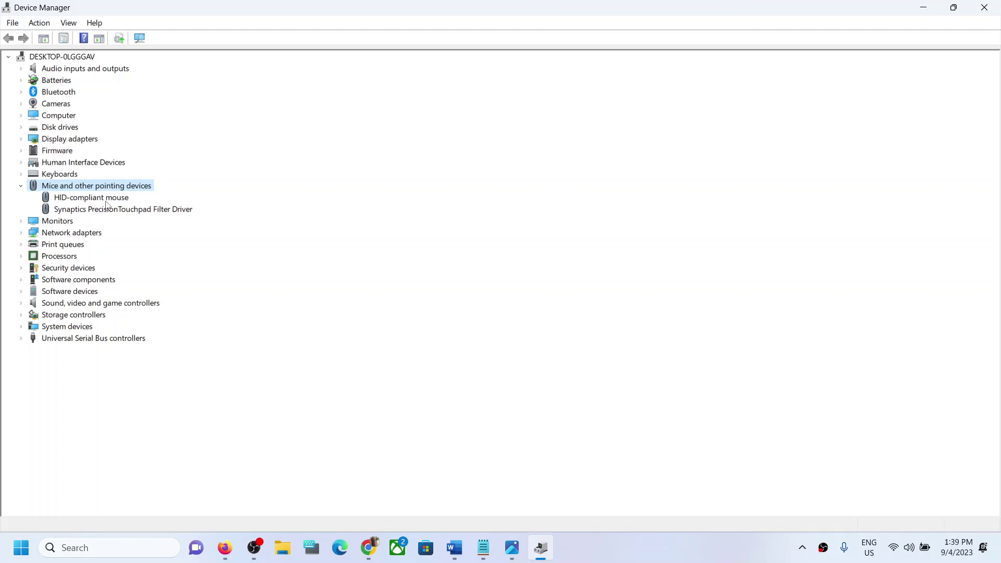
click(100, 198)
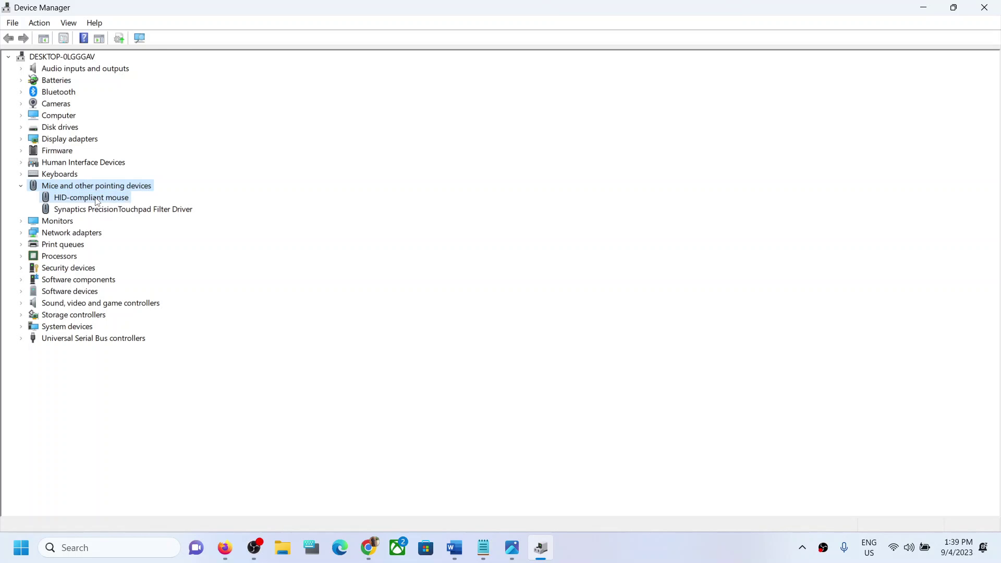
right_click(99, 201)
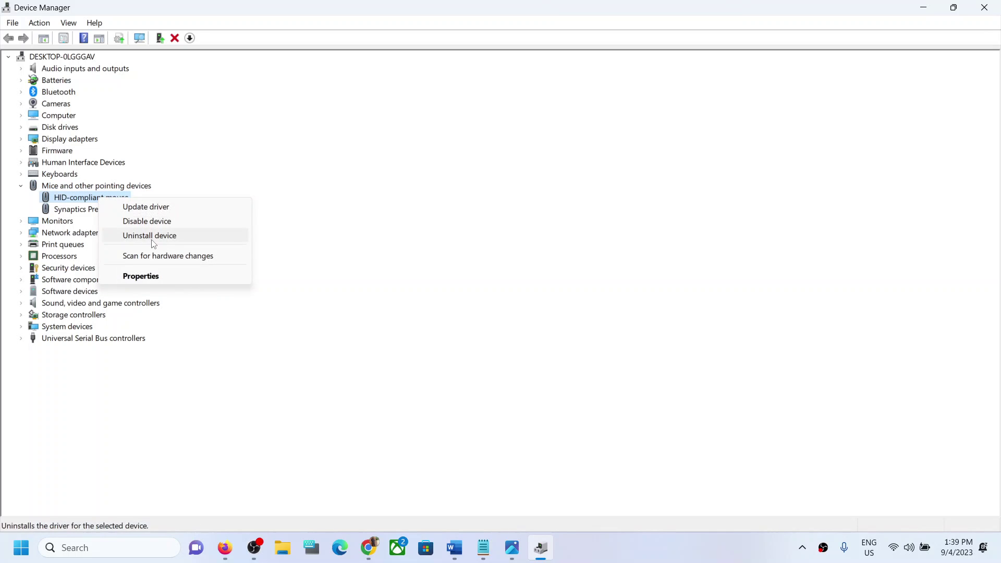
click(168, 235)
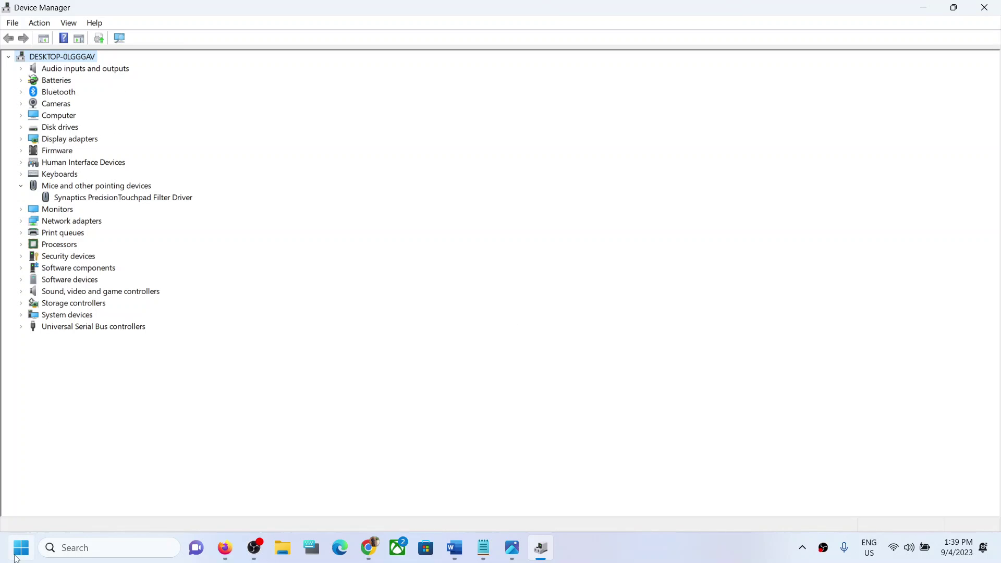
click(21, 547)
Step: Show the Start menu's Restart option, then dismiss the menu without restarting
click(379, 503)
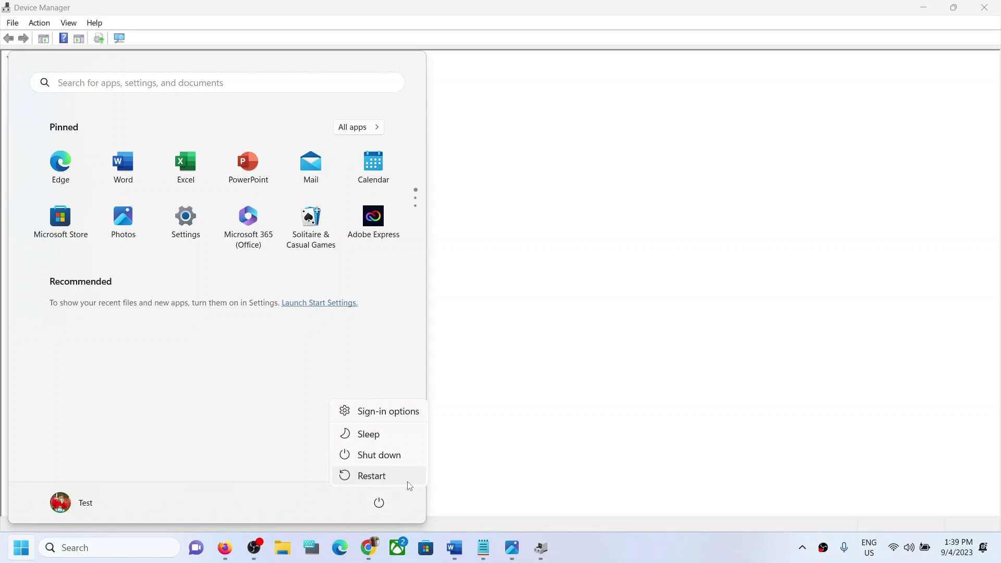
click(372, 475)
click(617, 322)
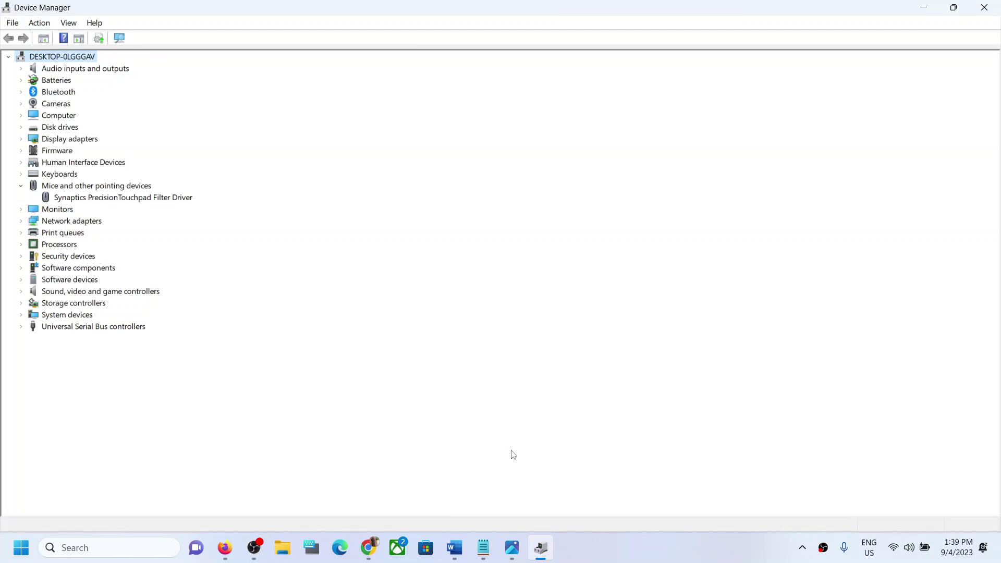
Step: View the Photos screenshot of several HID-compliant mice, then minimize Photos
click(512, 547)
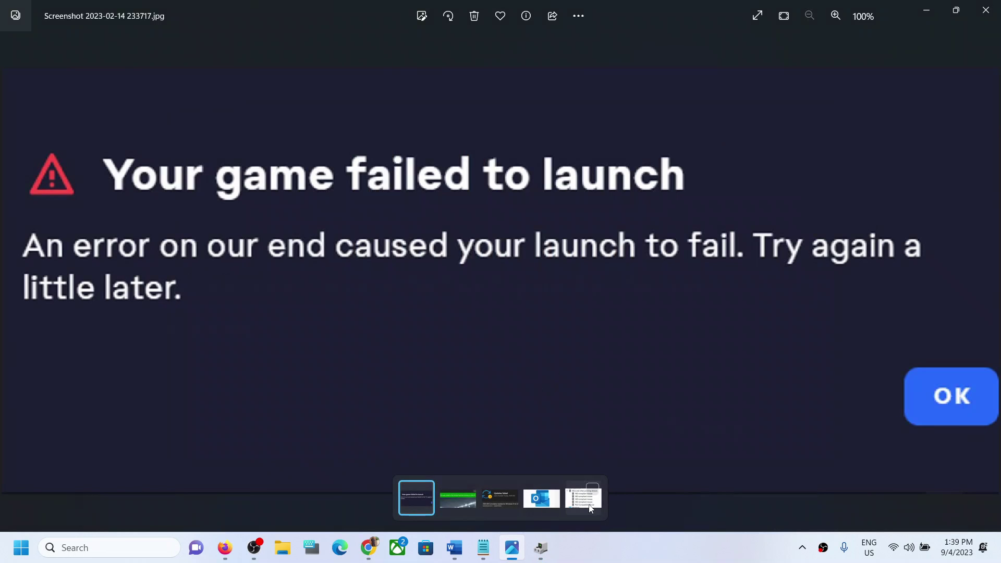
click(584, 499)
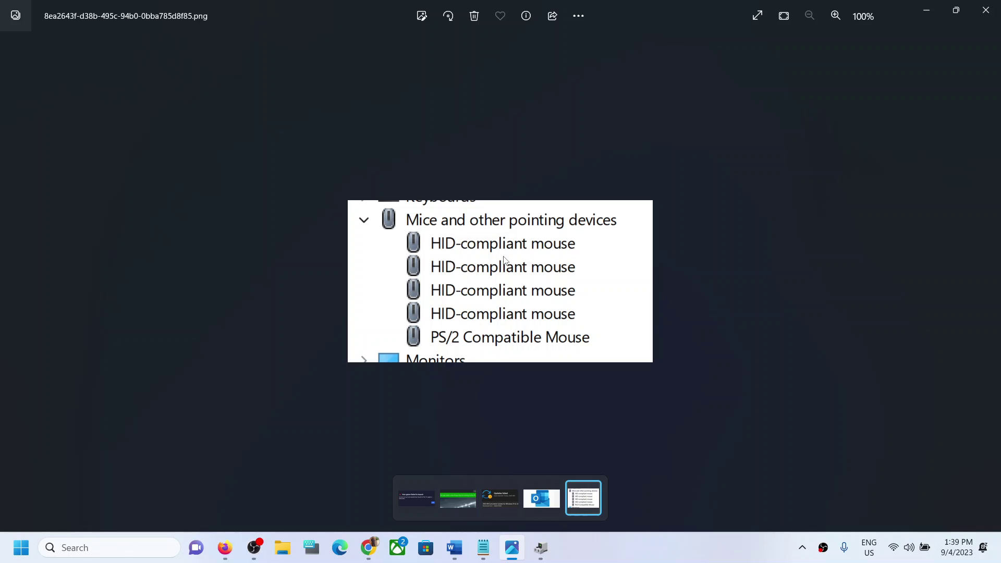
click(927, 10)
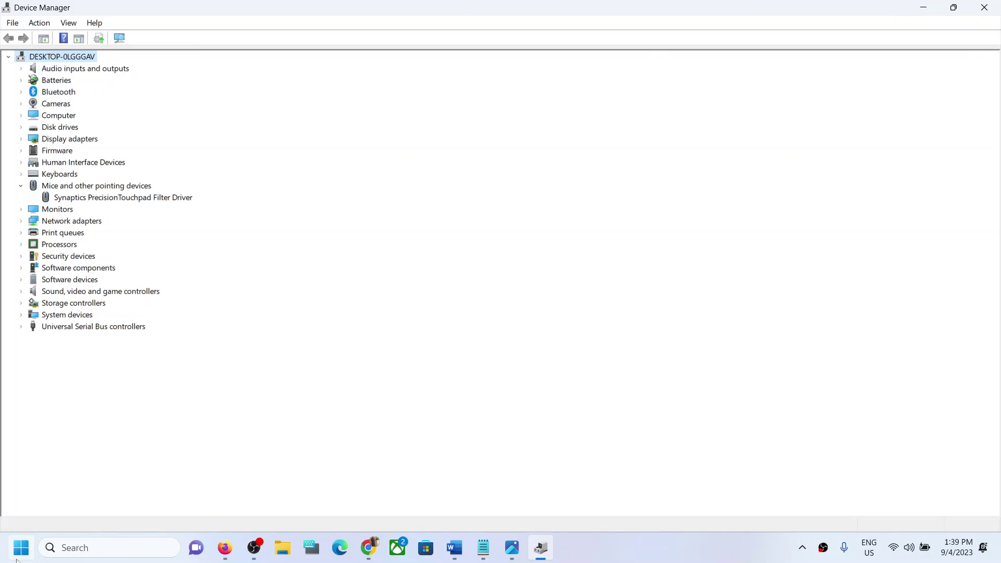
Step: Check the Start menu power options without restarting and return to the Word notes
click(21, 548)
click(379, 503)
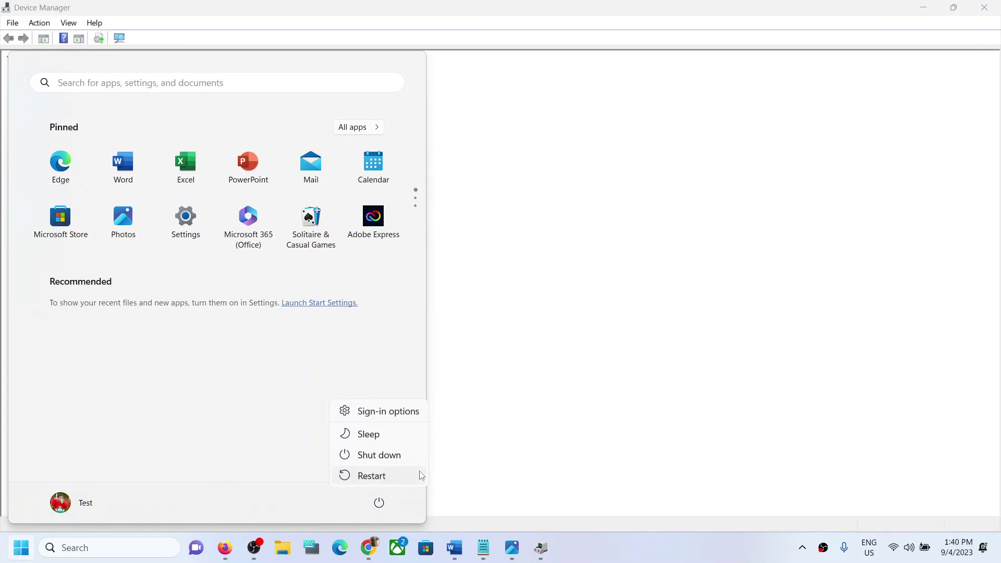
key(Escape)
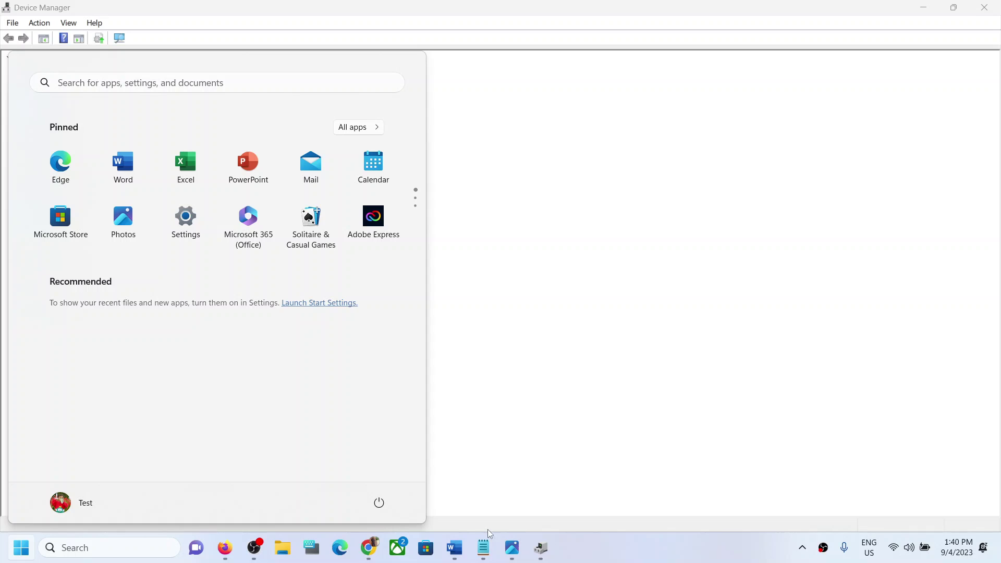
click(454, 547)
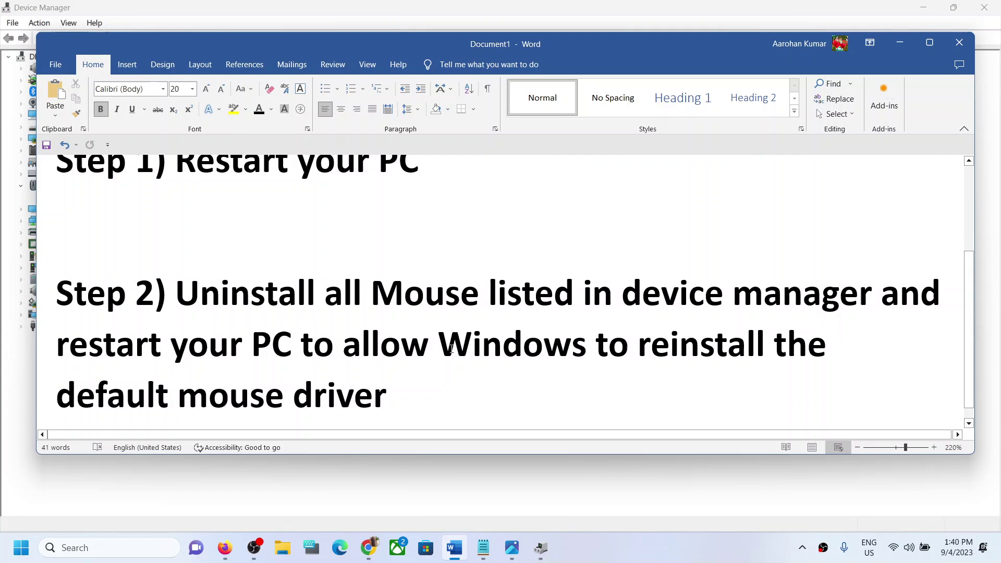
Step: Highlight Step 2's phrases on restarting the PC and reinstalling the default mouse driver, then minimize Word
drag(632, 344, 391, 395)
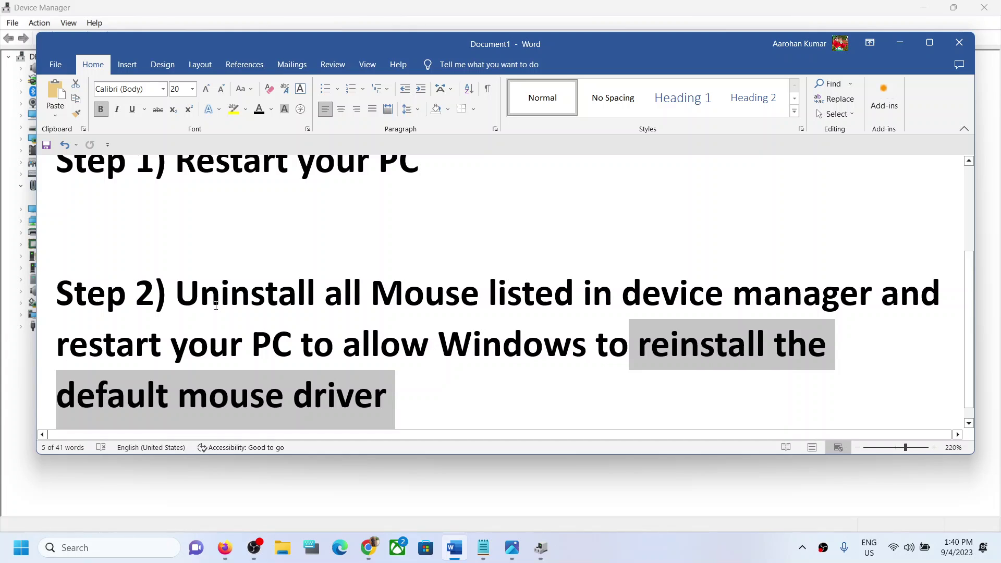
click(239, 293)
drag(116, 345, 209, 344)
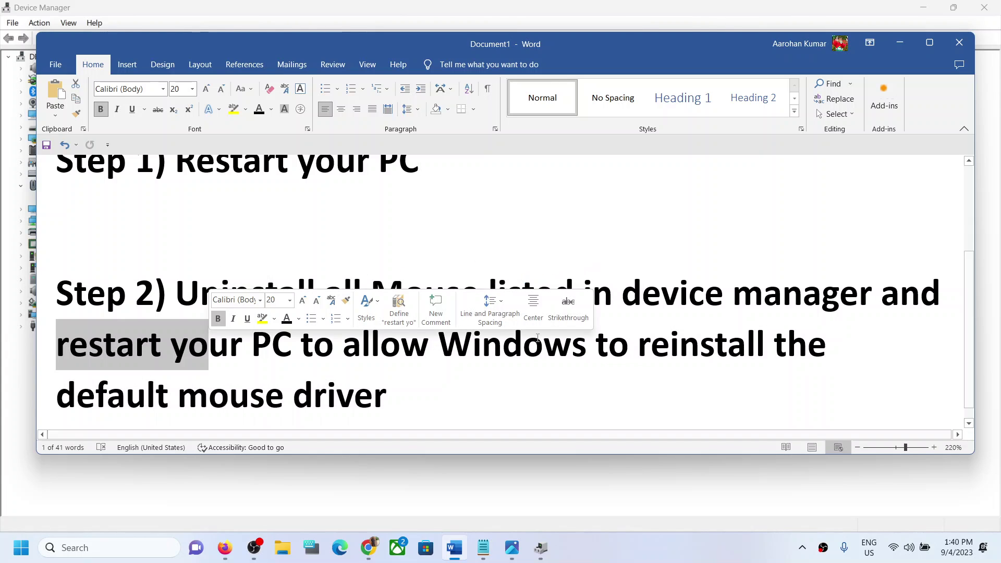
mouse_move(438, 344)
mouse_down()
mouse_move(353, 395)
mouse_move(390, 392)
mouse_up()
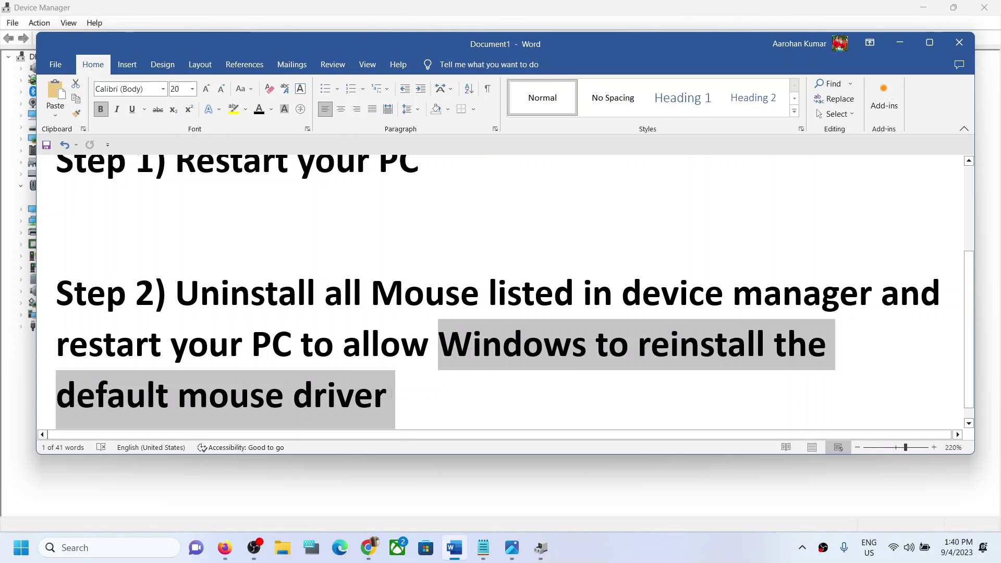
click(899, 43)
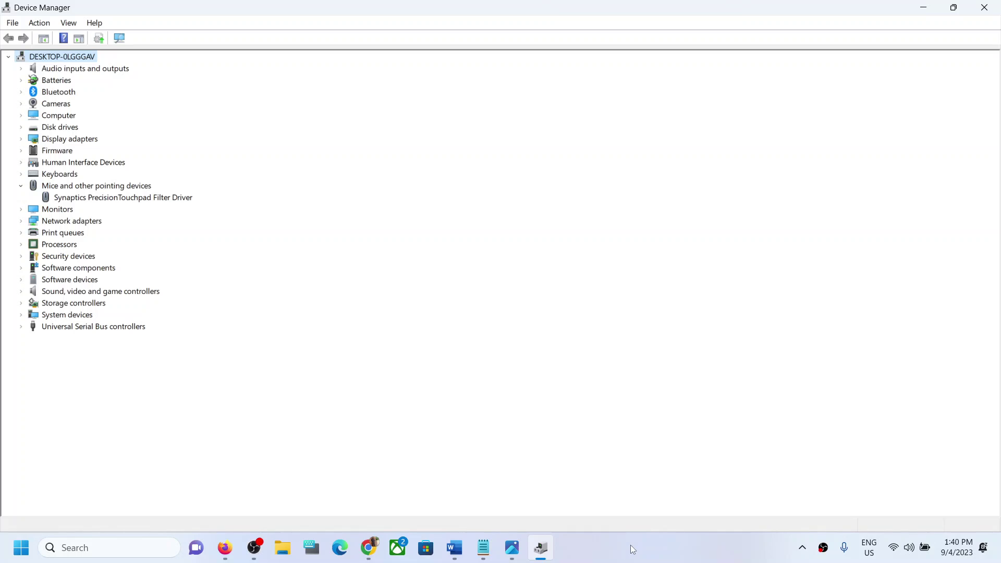
click(644, 543)
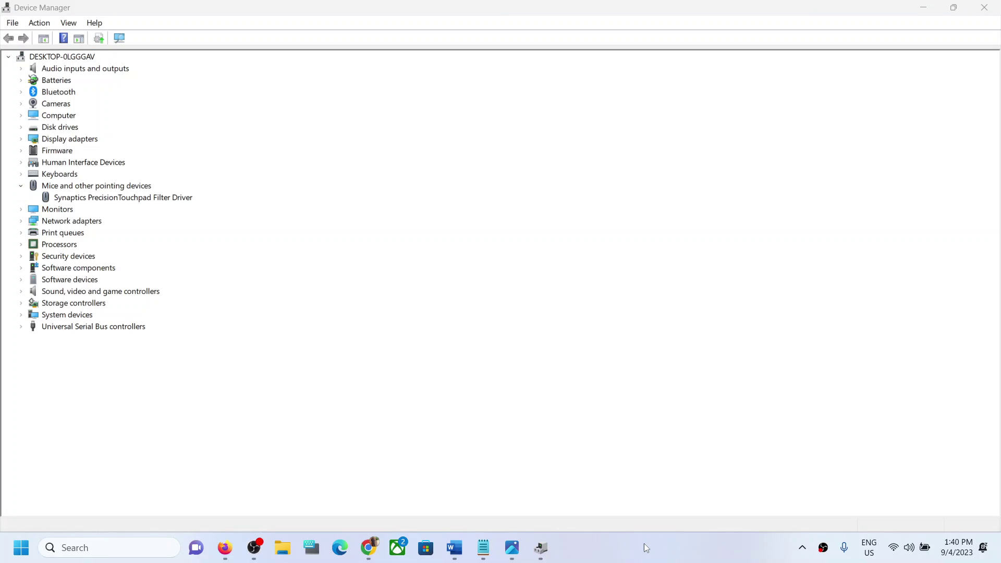